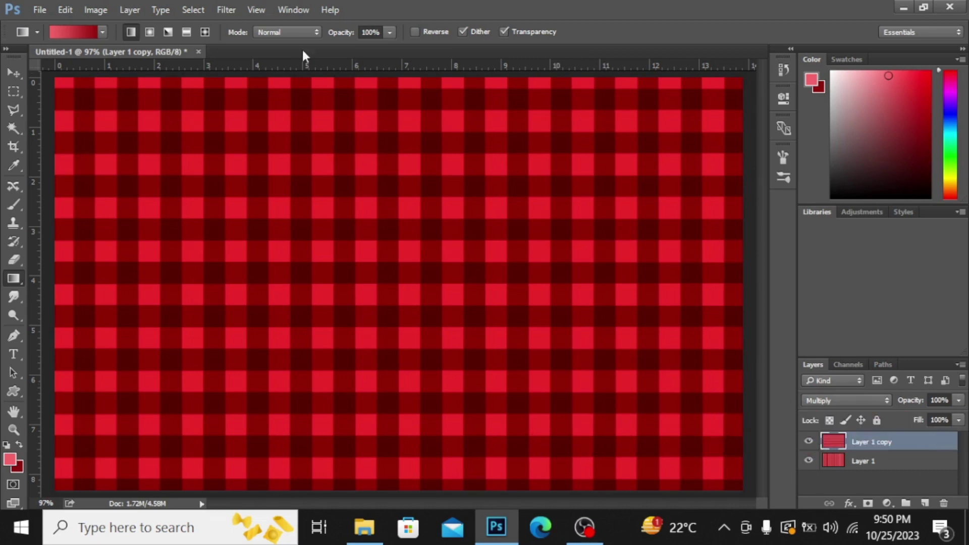
- Create a document named check, 1000 × 600 pixels at 72 pixels/inch with a transparent background, and fit it to the window
{"action": "left_click", "coordinate": [39, 10]}
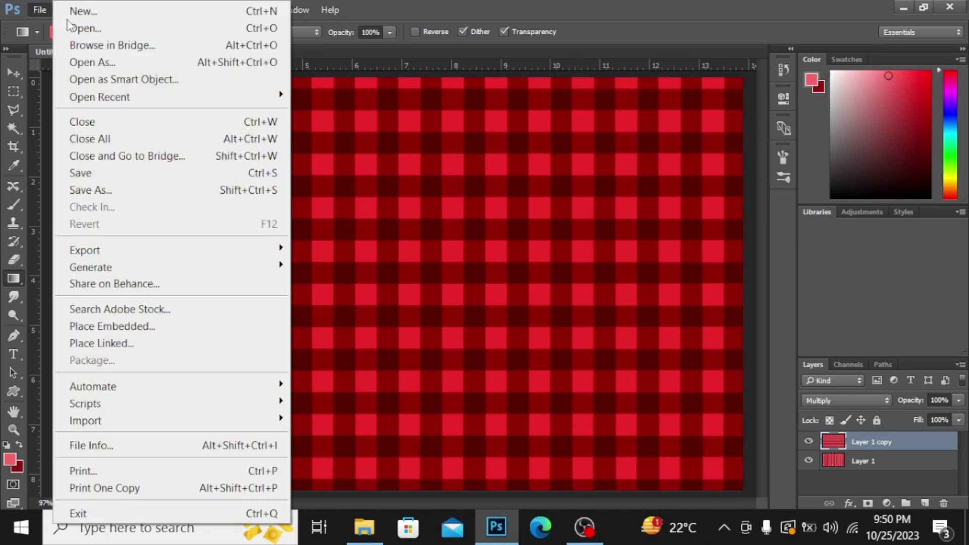
{"action": "left_click", "coordinate": [81, 11]}
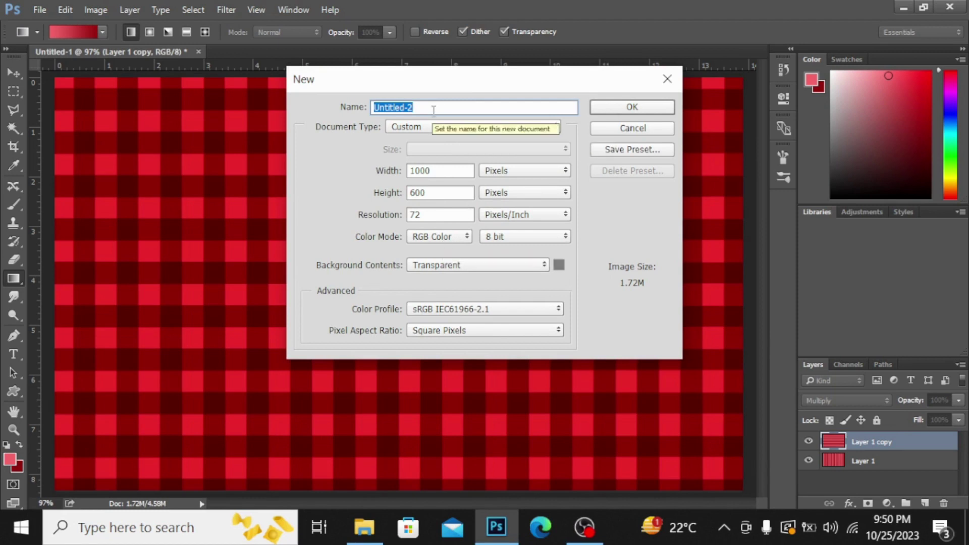
{"action": "key", "text": "BackSpace"}
{"action": "type", "text": "check"}
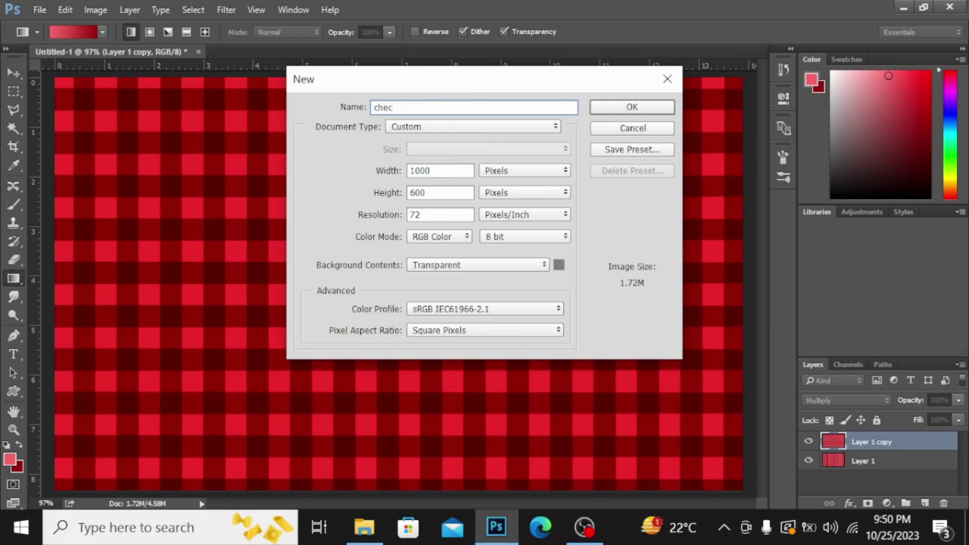
{"action": "left_click", "coordinate": [654, 107]}
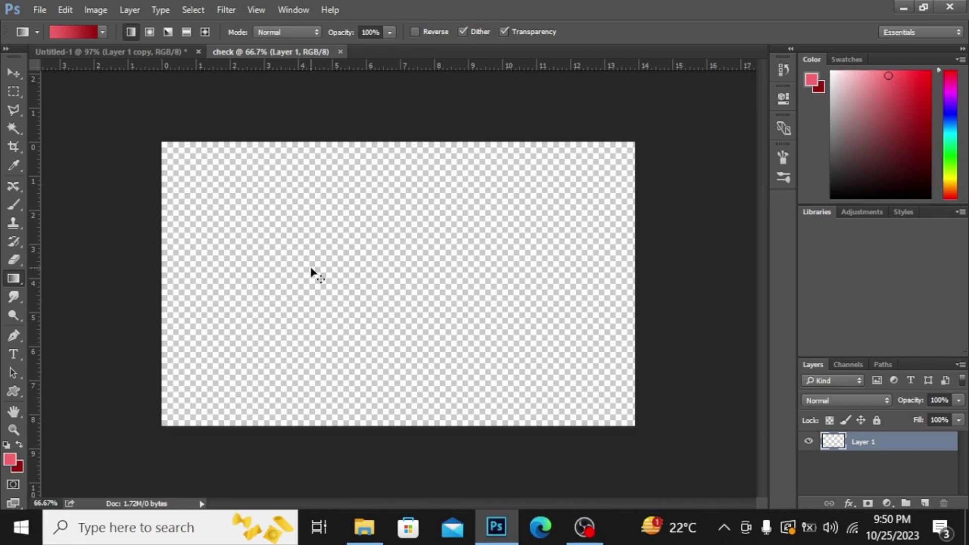
{"action": "key", "text": "ctrl+0"}
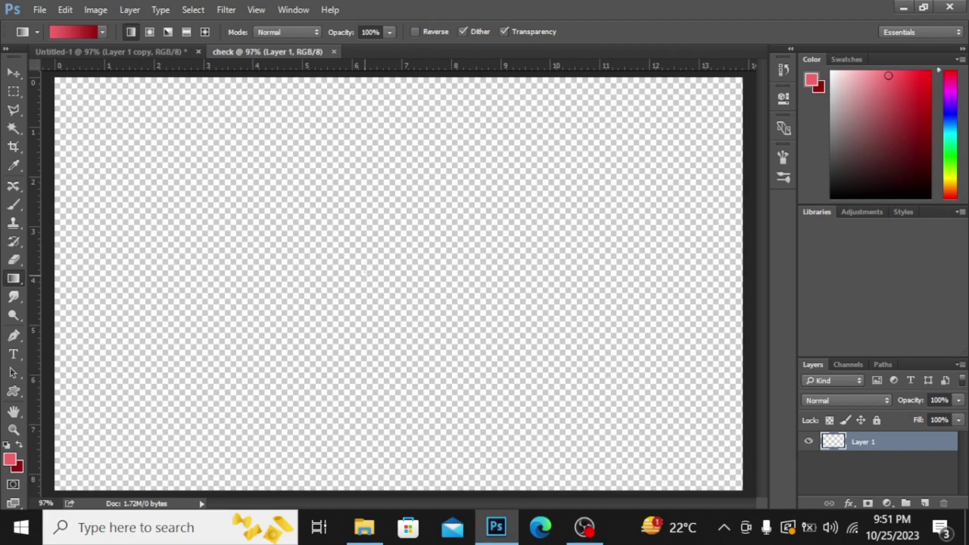
- Set the foreground color to light cyan #99eef6
{"action": "key", "text": "i"}
{"action": "left_click", "coordinate": [11, 463]}
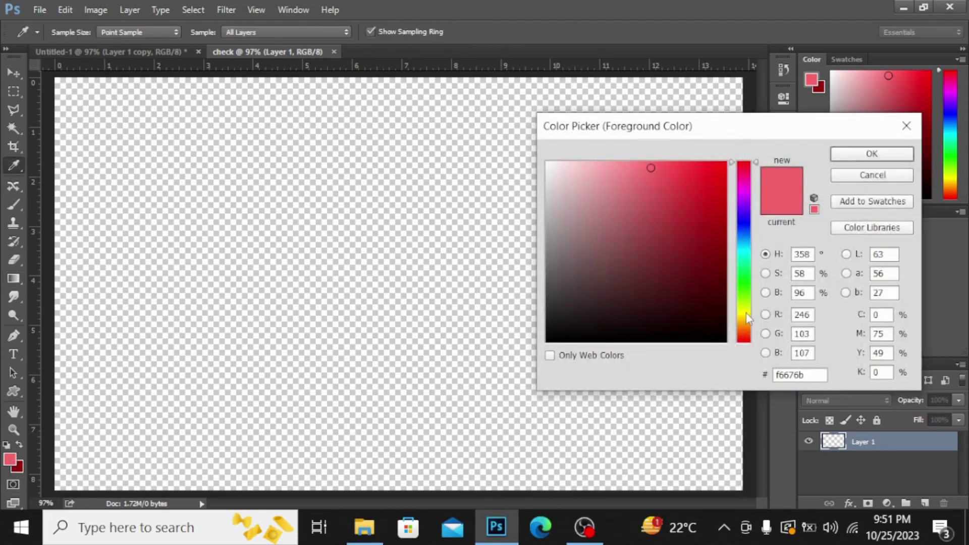
{"action": "left_click", "coordinate": [741, 231]}
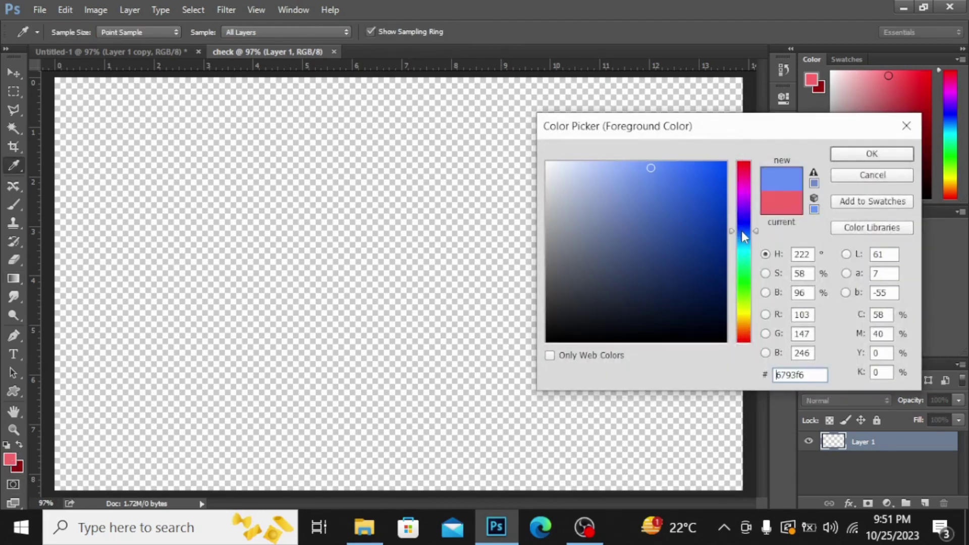
{"action": "left_click", "coordinate": [610, 168]}
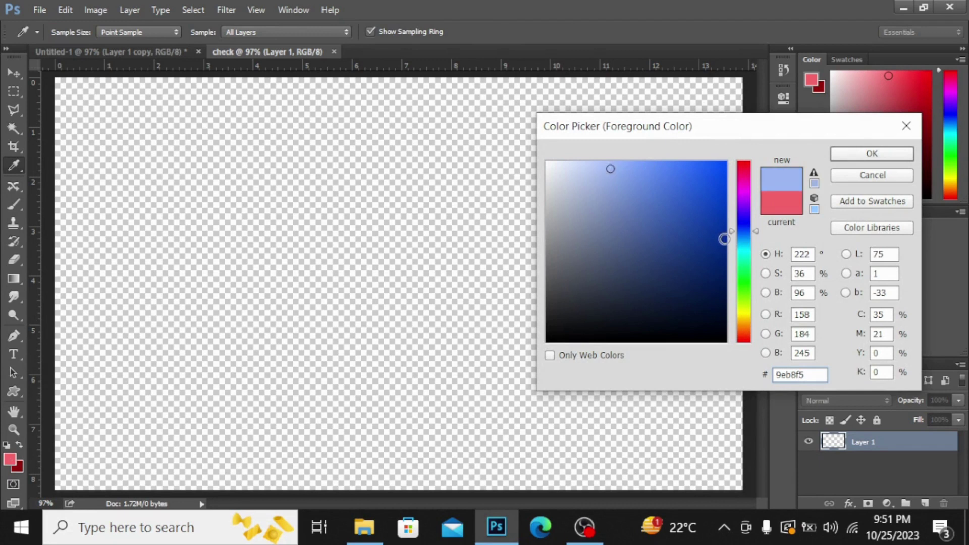
{"action": "left_click", "coordinate": [745, 244]}
{"action": "left_click", "coordinate": [744, 249]}
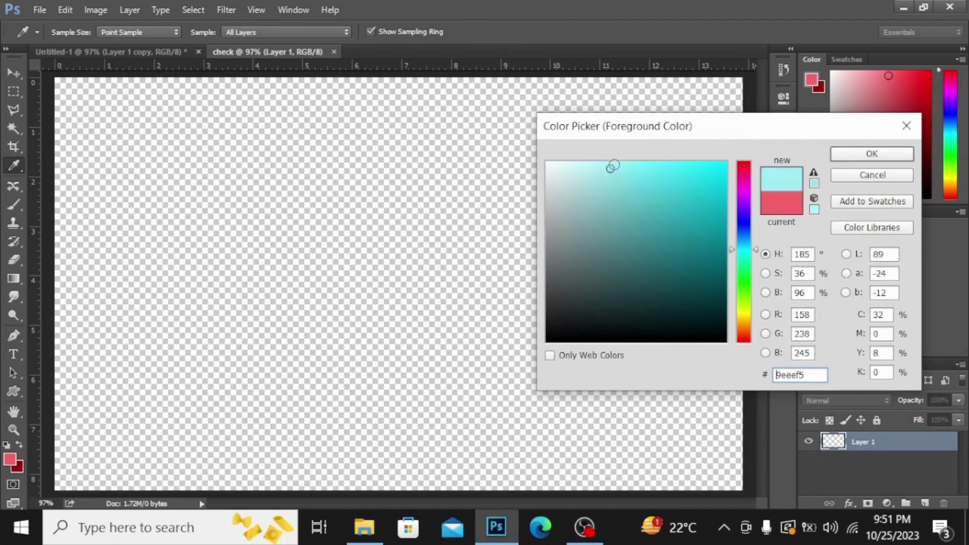
{"action": "left_click", "coordinate": [605, 168]}
{"action": "left_click", "coordinate": [638, 167]}
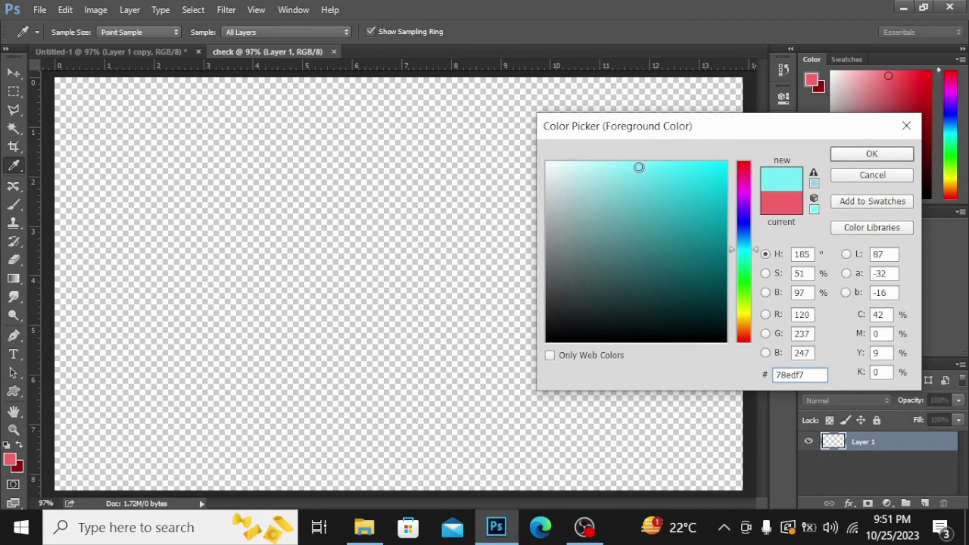
{"action": "left_click", "coordinate": [614, 167]}
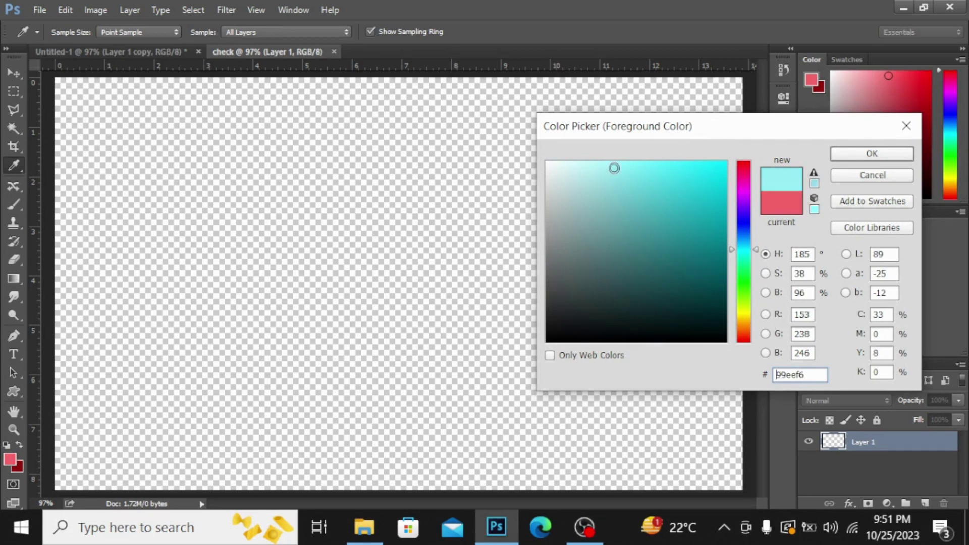
{"action": "left_click", "coordinate": [884, 157]}
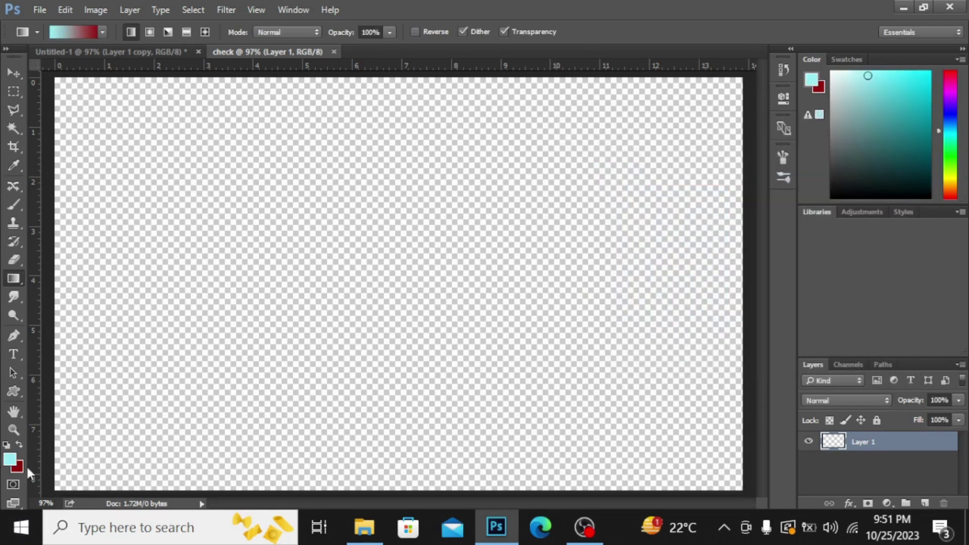
- Set the background color to dark teal #0f737c and fill Layer 1 with a linear gradient from the canvas's top edge to its bottom
{"action": "left_click", "coordinate": [16, 469]}
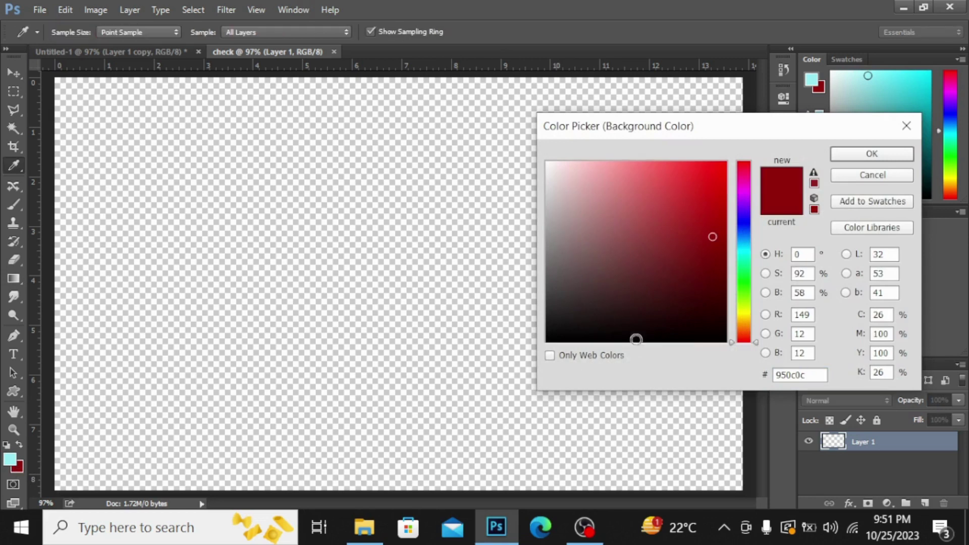
{"action": "left_click", "coordinate": [9, 457]}
{"action": "left_click", "coordinate": [702, 235]}
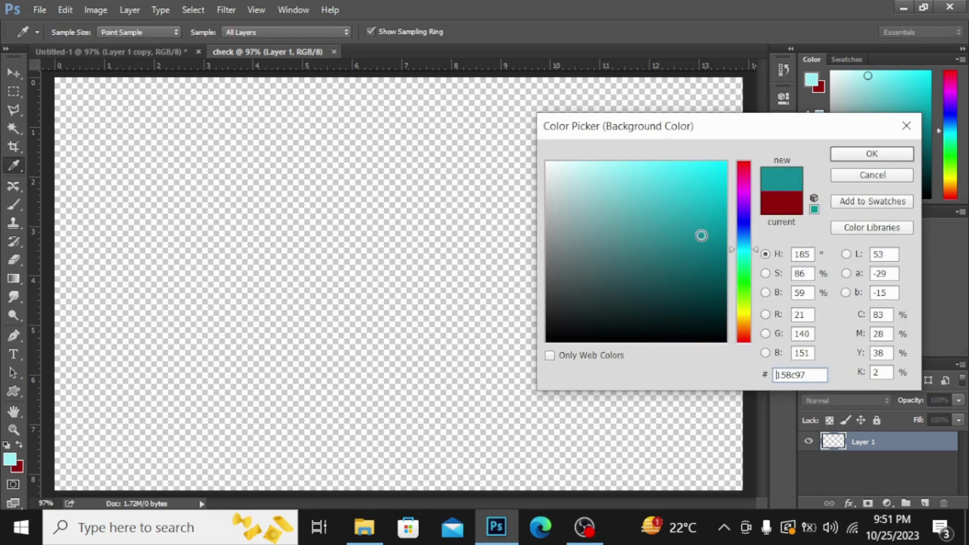
{"action": "left_click", "coordinate": [705, 255]}
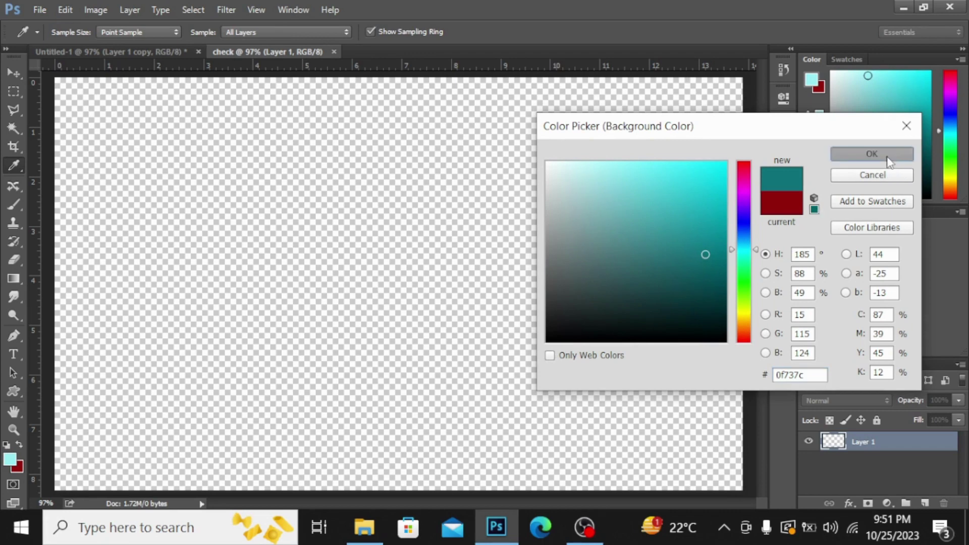
{"action": "left_click", "coordinate": [871, 154]}
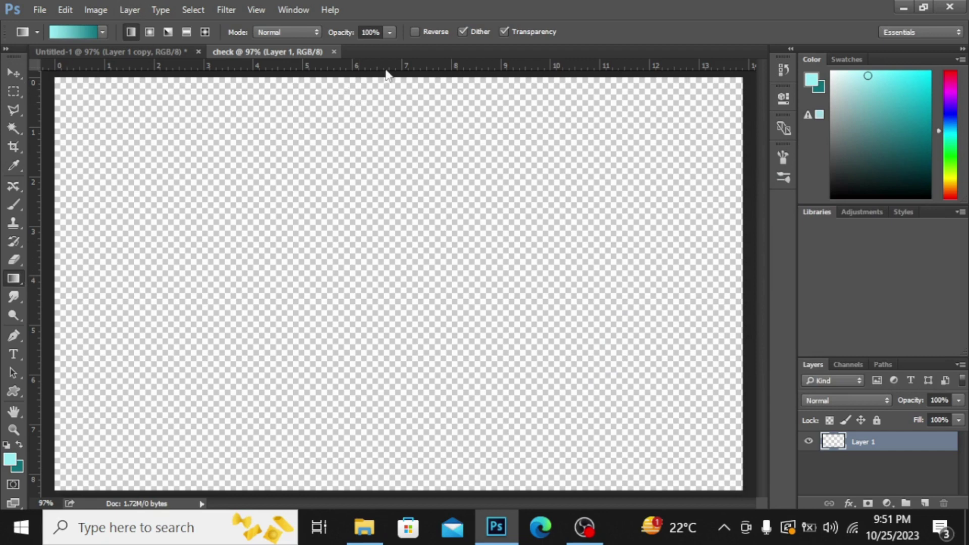
{"action": "left_click_drag", "start_coordinate": [385, 77], "coordinate": [395, 502]}
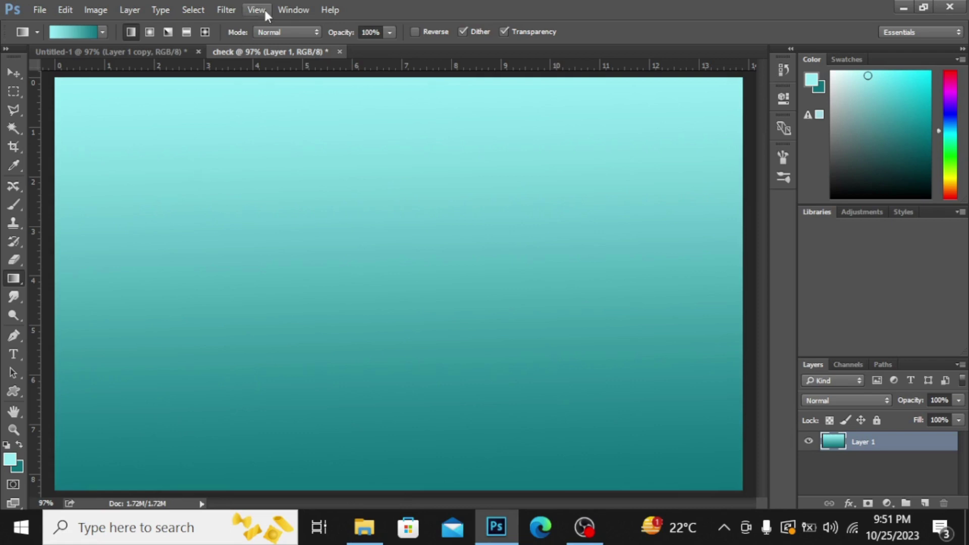
- Apply the Wave filter to Layer 1 with 750 generators, wavelength 31–32, amplitude 20–21, 100% scale, Sine type and Repeat Edge Pixels
{"action": "left_click", "coordinate": [226, 10]}
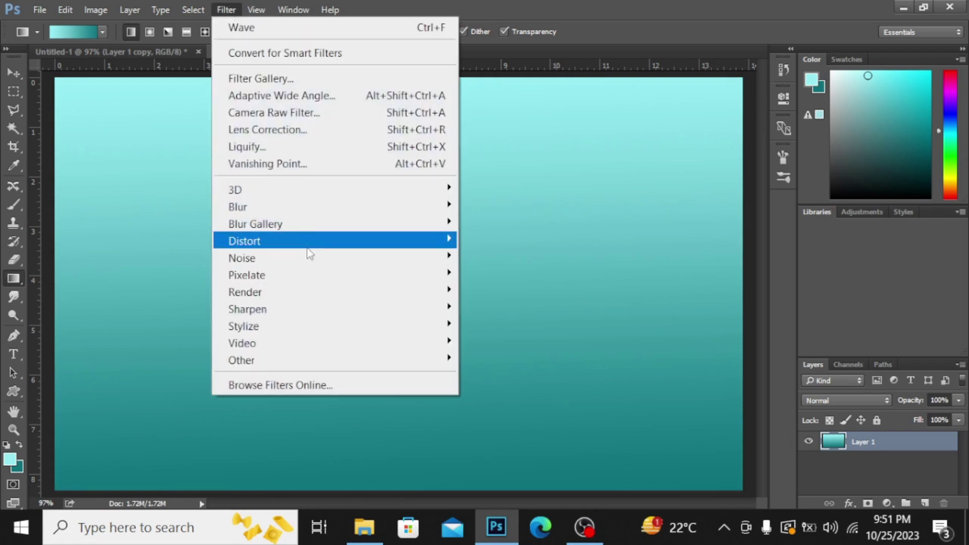
{"action": "mouse_move", "coordinate": [309, 245]}
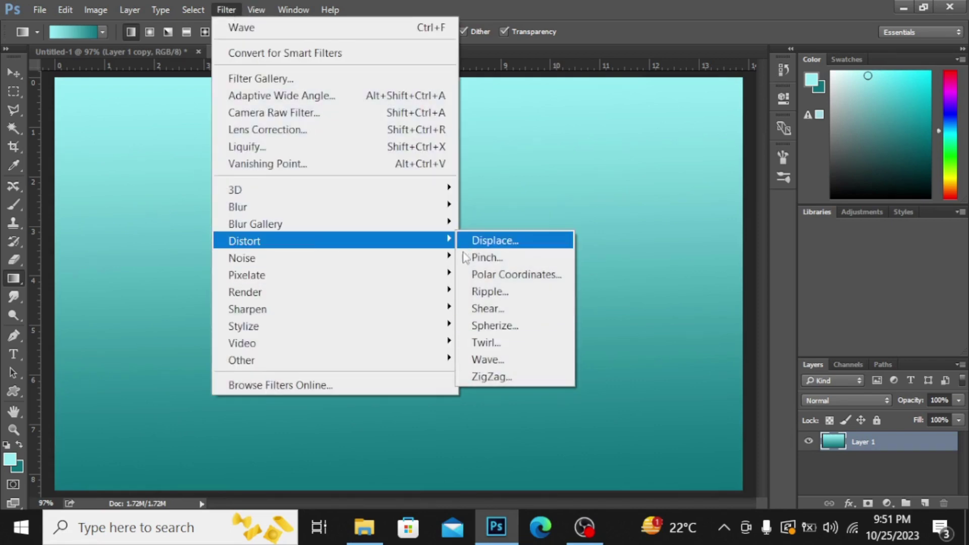
{"action": "left_click", "coordinate": [497, 358]}
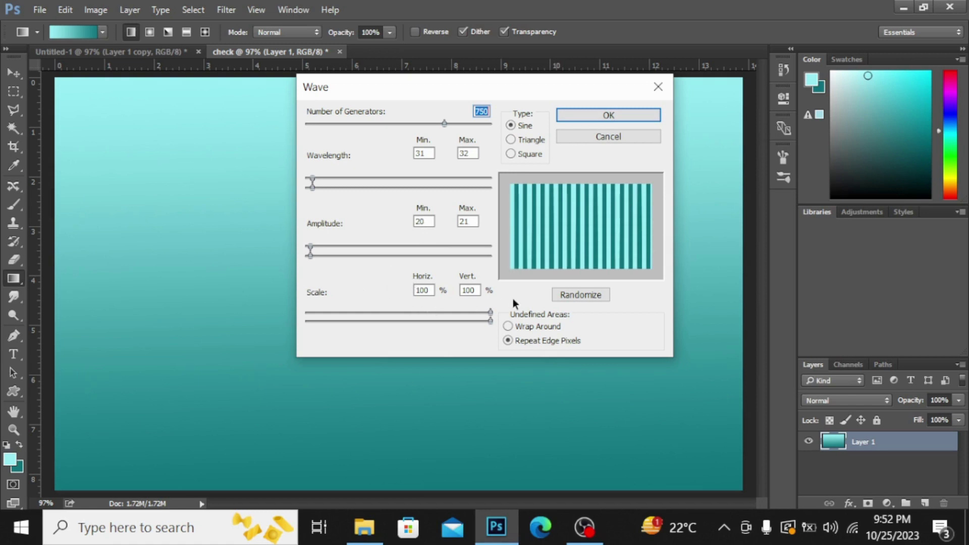
{"action": "left_click", "coordinate": [511, 143]}
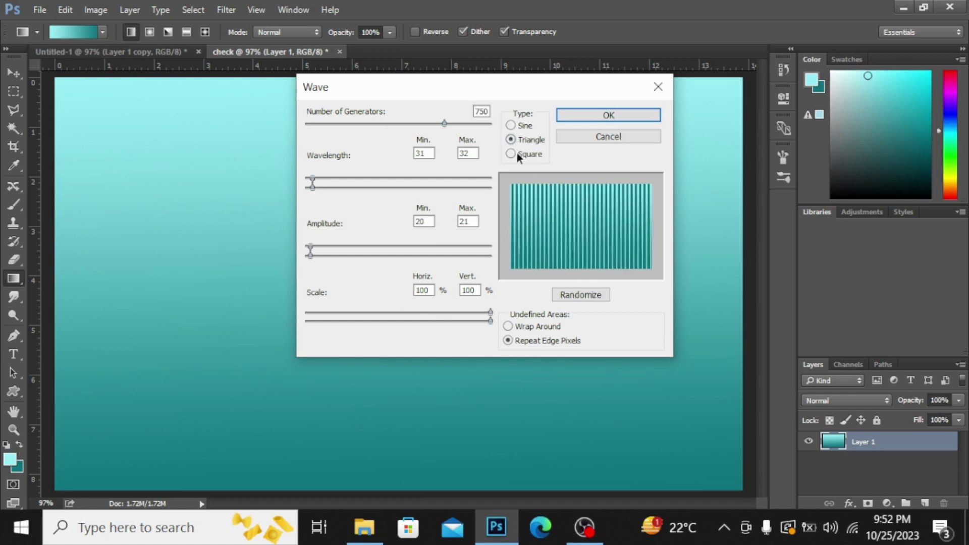
{"action": "left_click", "coordinate": [511, 153]}
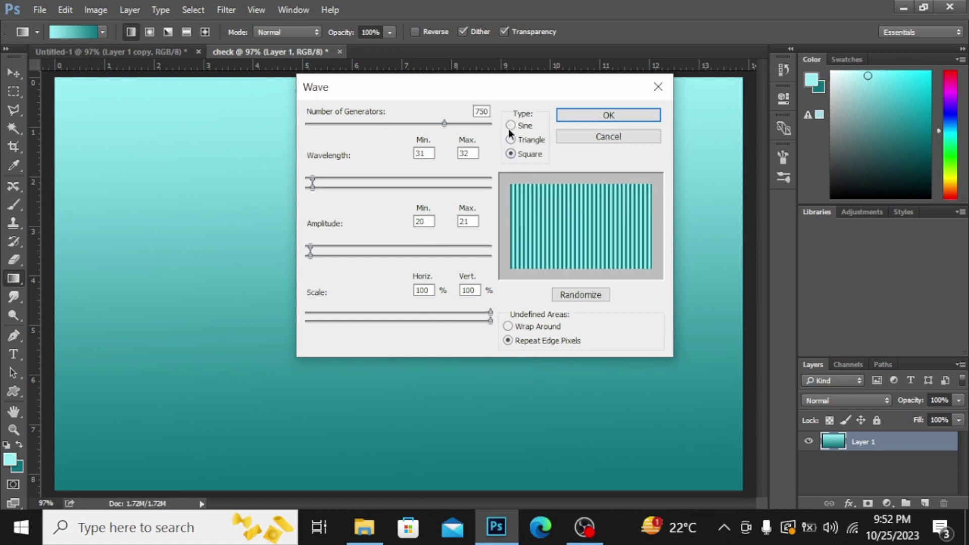
{"action": "left_click", "coordinate": [511, 126]}
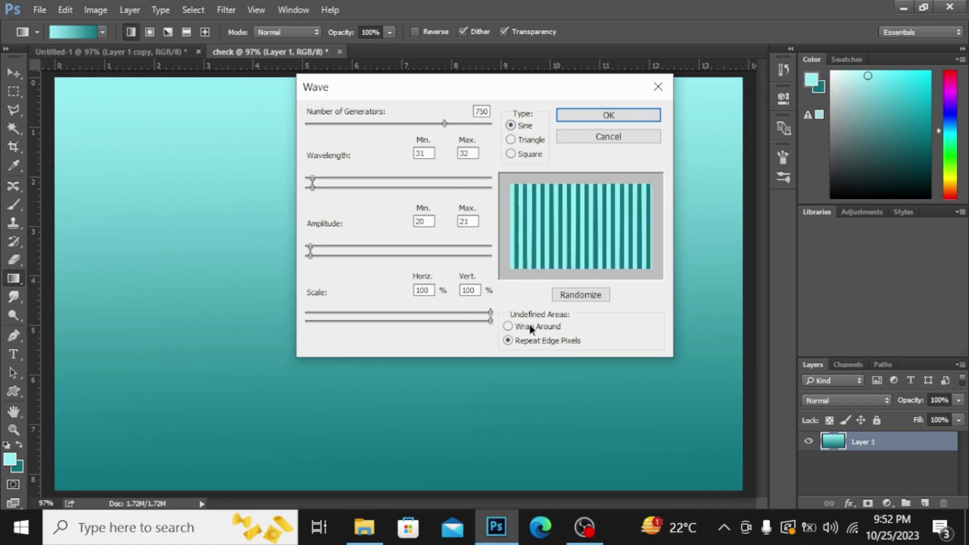
{"action": "left_click", "coordinate": [508, 326]}
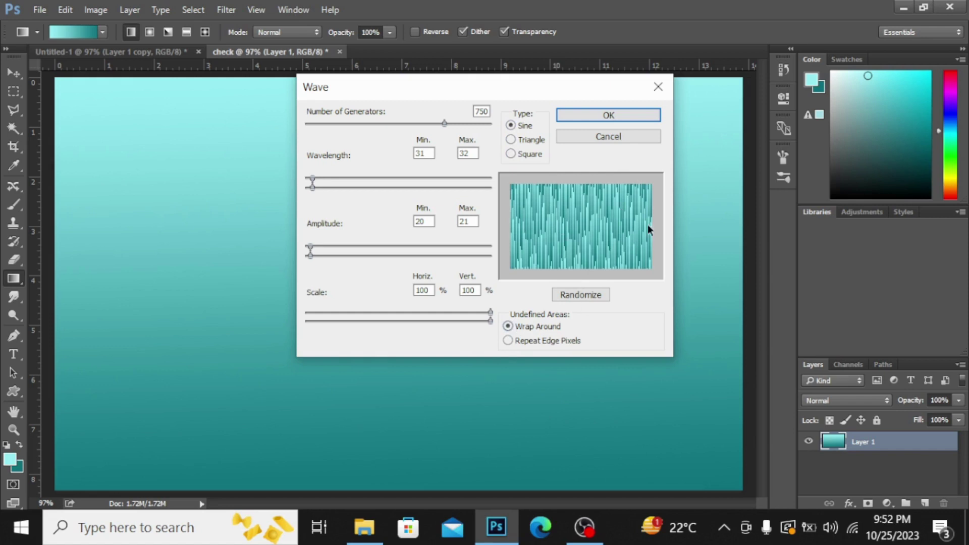
{"action": "left_click", "coordinate": [507, 341]}
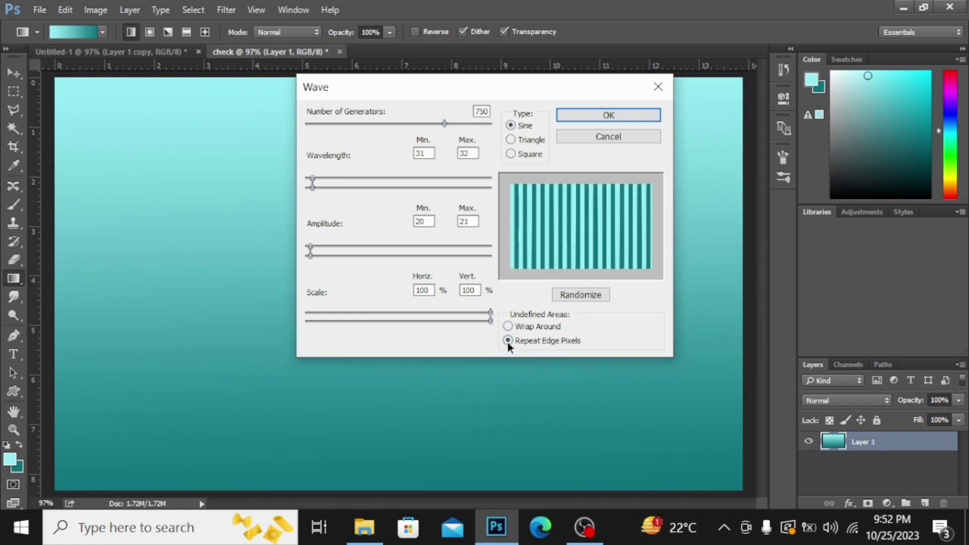
{"action": "left_click", "coordinate": [611, 118]}
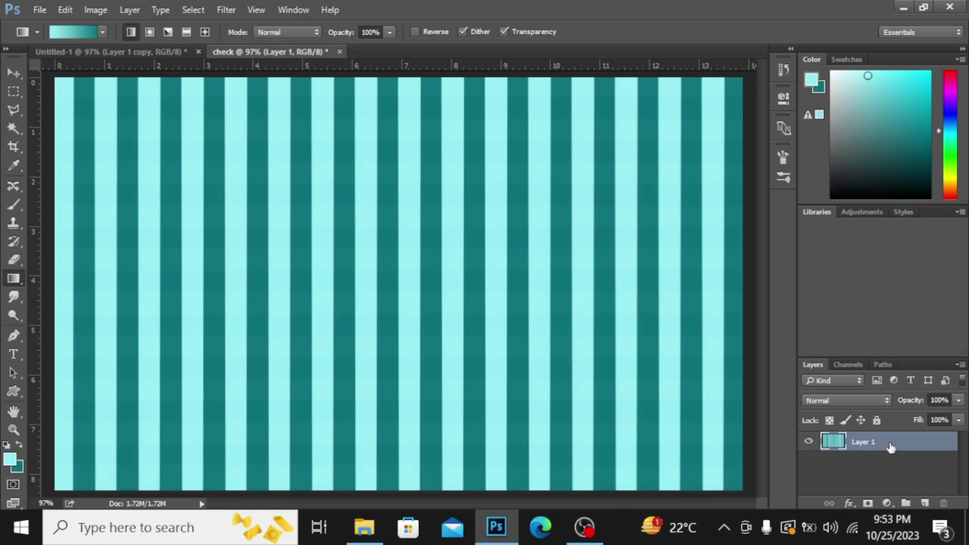
- Duplicate the striped Layer 1 and rotate the copy 90° clockwise with Free Transform
{"action": "key", "text": "ctrl+j"}
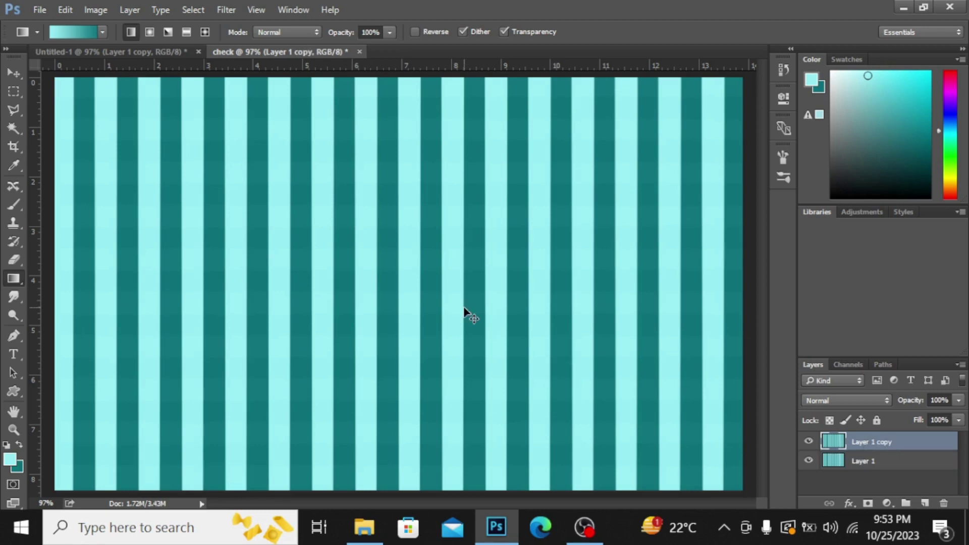
{"action": "key", "text": "ctrl+t"}
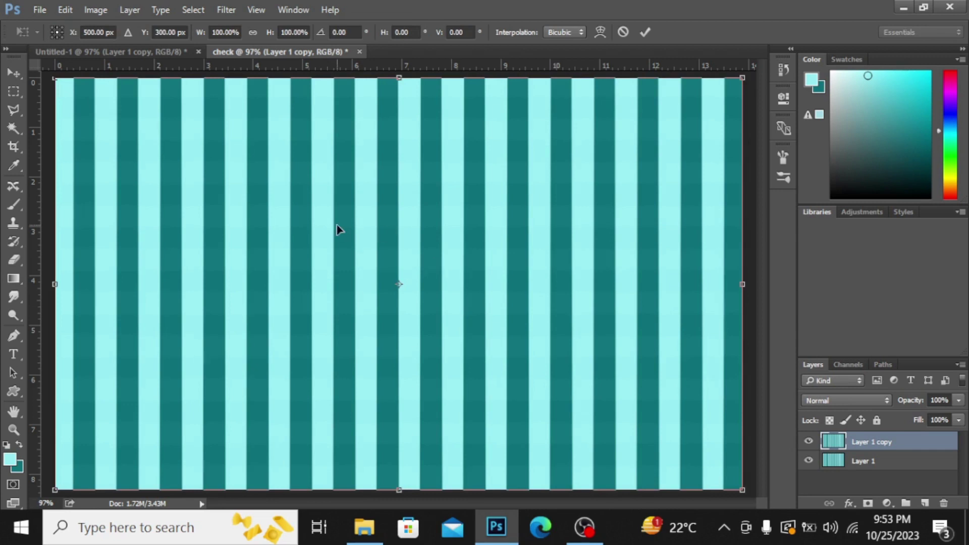
{"action": "right_click", "coordinate": [338, 229]}
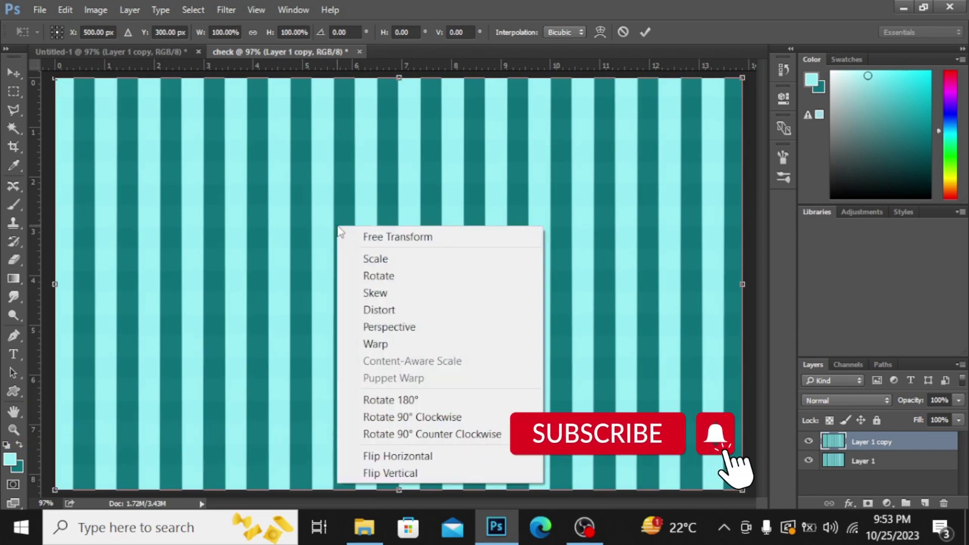
{"action": "left_click", "coordinate": [410, 417]}
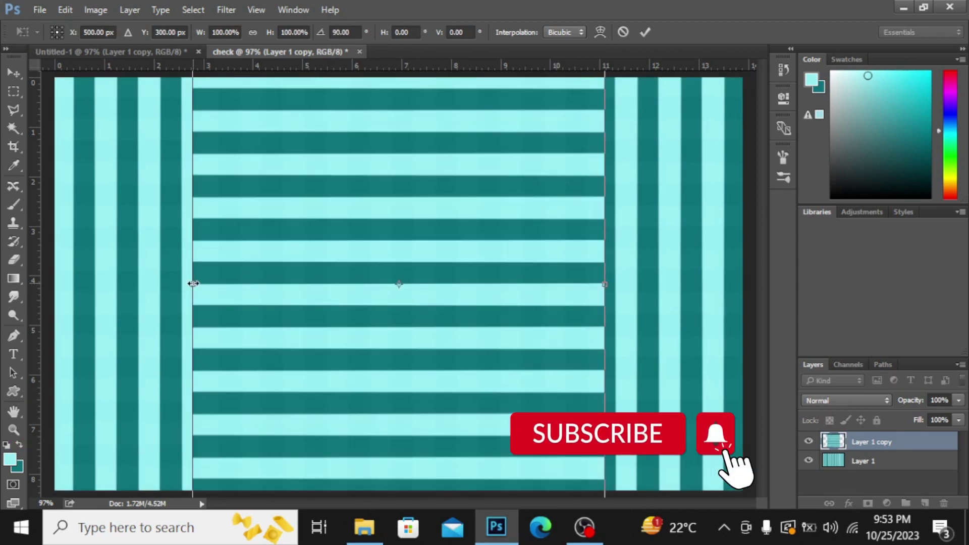
- Stretch the rotated copy sideways to both canvas edges so it spans the full width, and apply the transformation
{"action": "left_click_drag", "start_coordinate": [194, 284], "coordinate": [55, 284]}
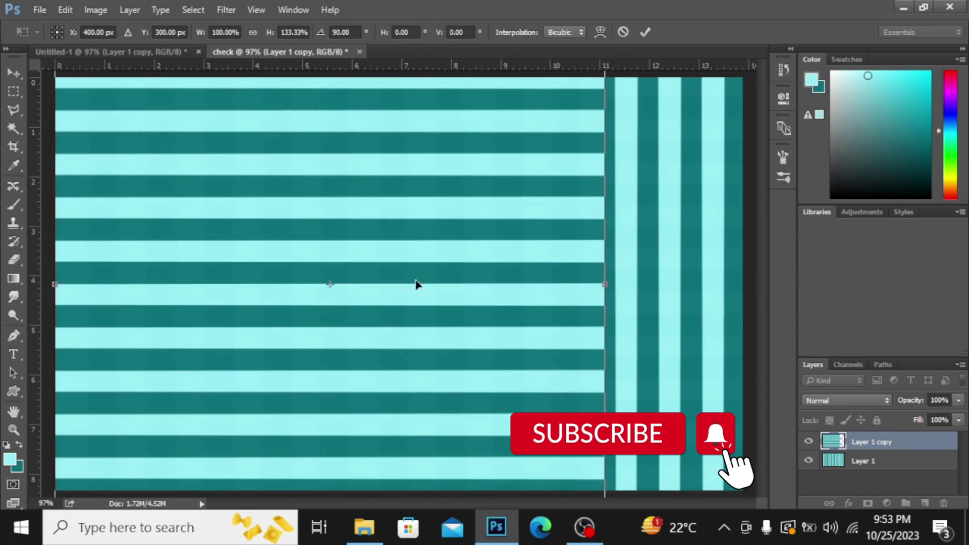
{"action": "left_click_drag", "start_coordinate": [604, 284], "coordinate": [739, 285]}
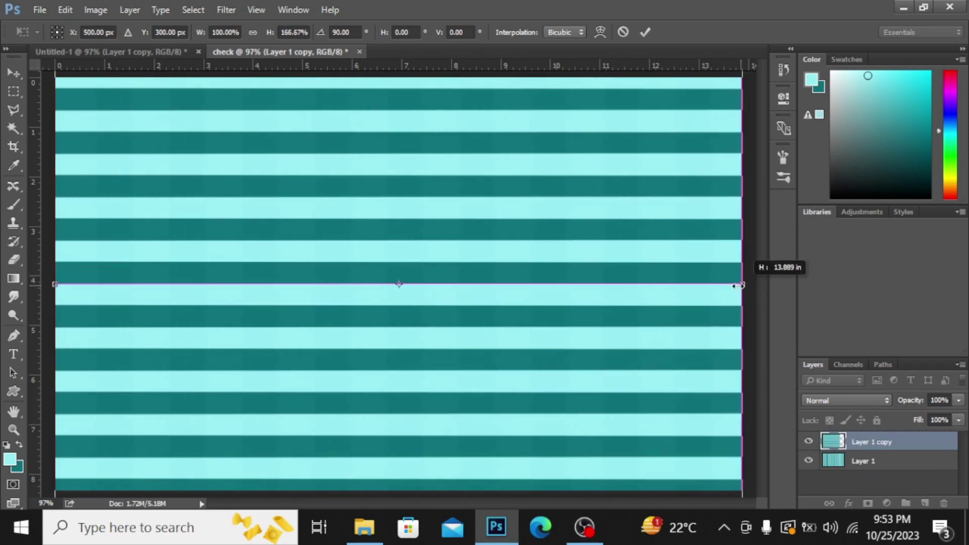
{"action": "key", "text": "g"}
{"action": "key", "text": "Return"}
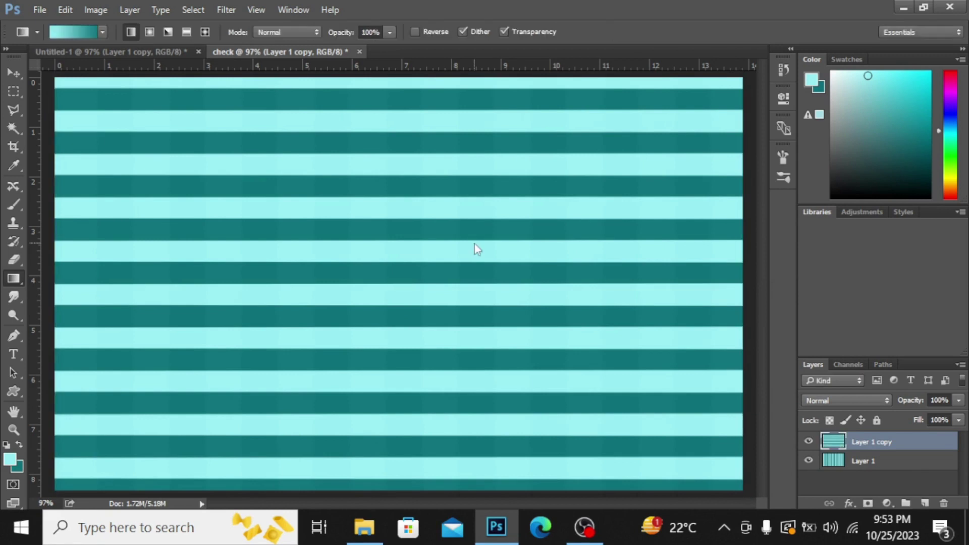
- Try the Overlay blend mode on the horizontally striped Layer 1 copy, and set its blend mode to Multiply
{"action": "left_click", "coordinate": [842, 403]}
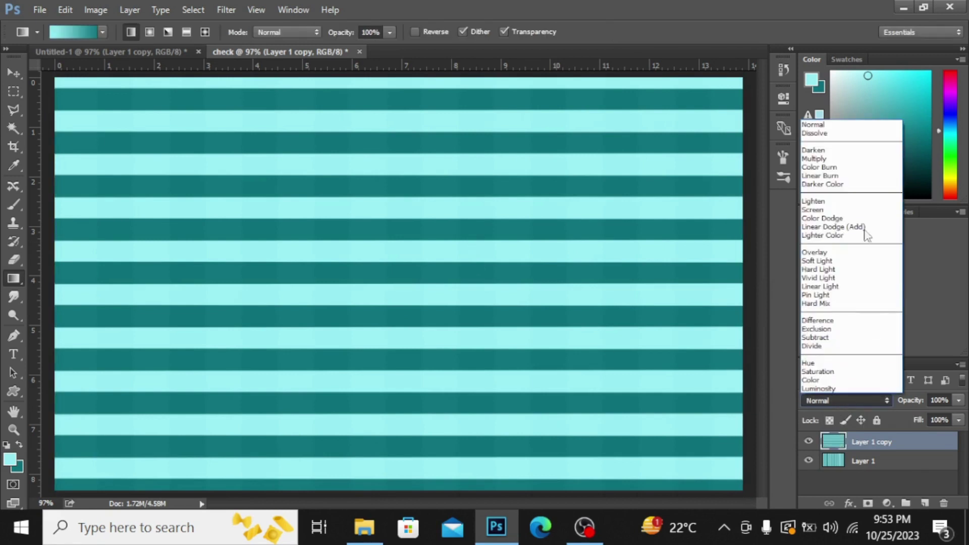
{"action": "left_click", "coordinate": [838, 253]}
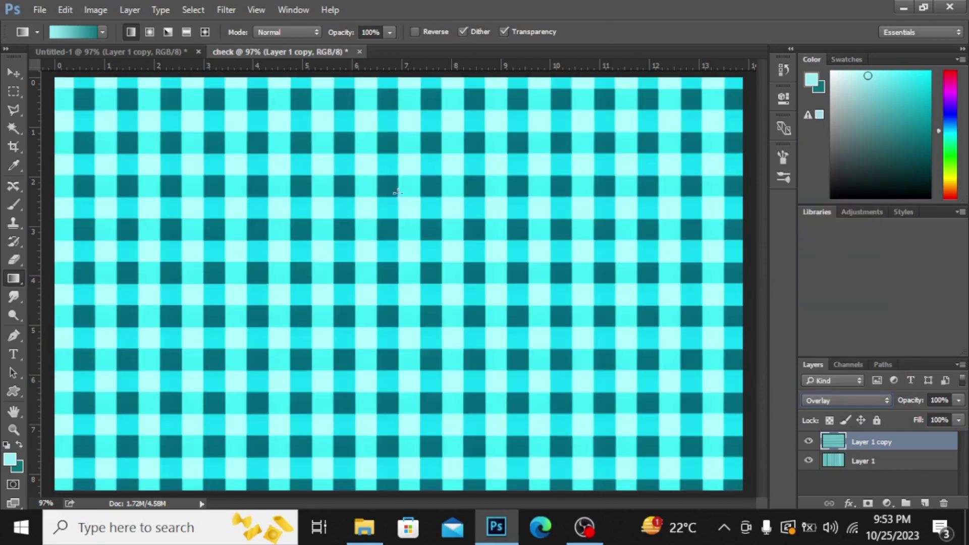
{"action": "left_click", "coordinate": [868, 402]}
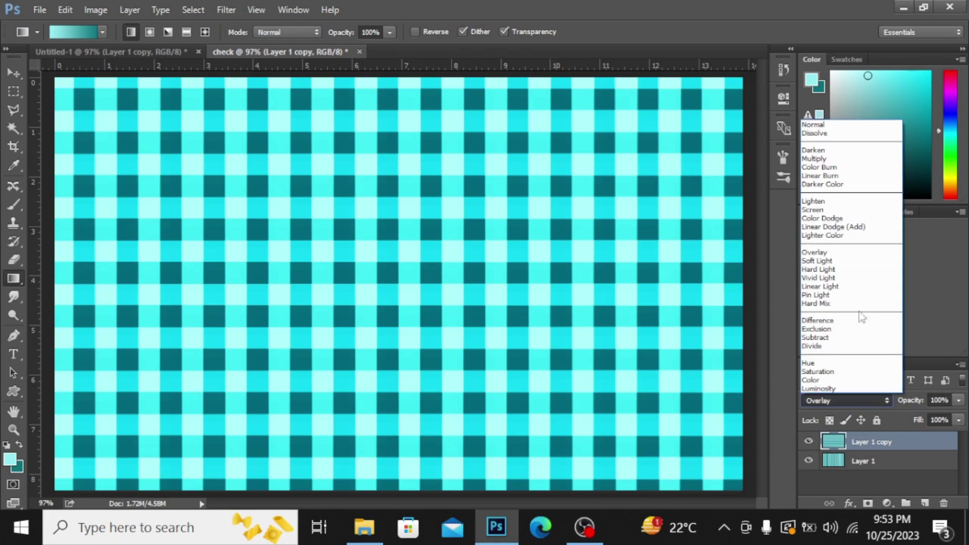
{"action": "left_click", "coordinate": [828, 159]}
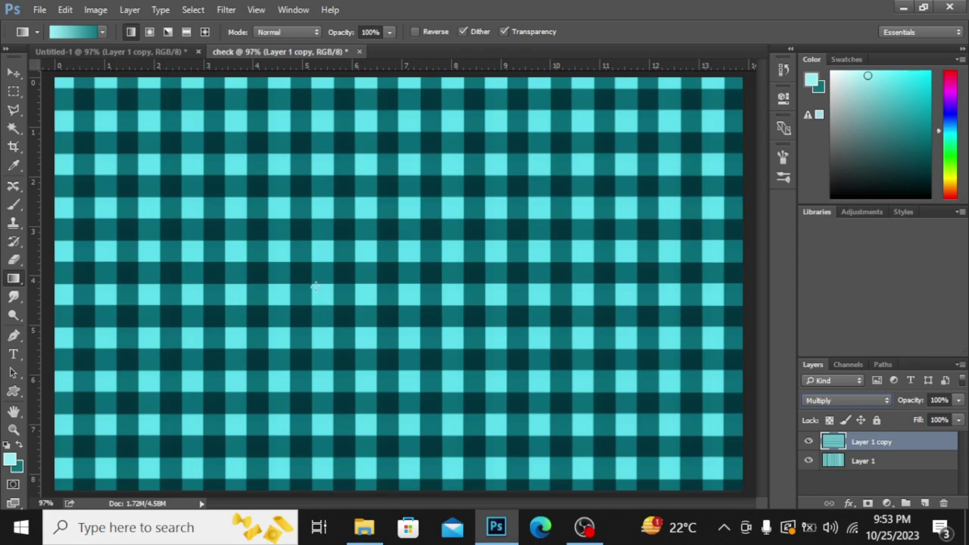
{"action": "left_click", "coordinate": [108, 50]}
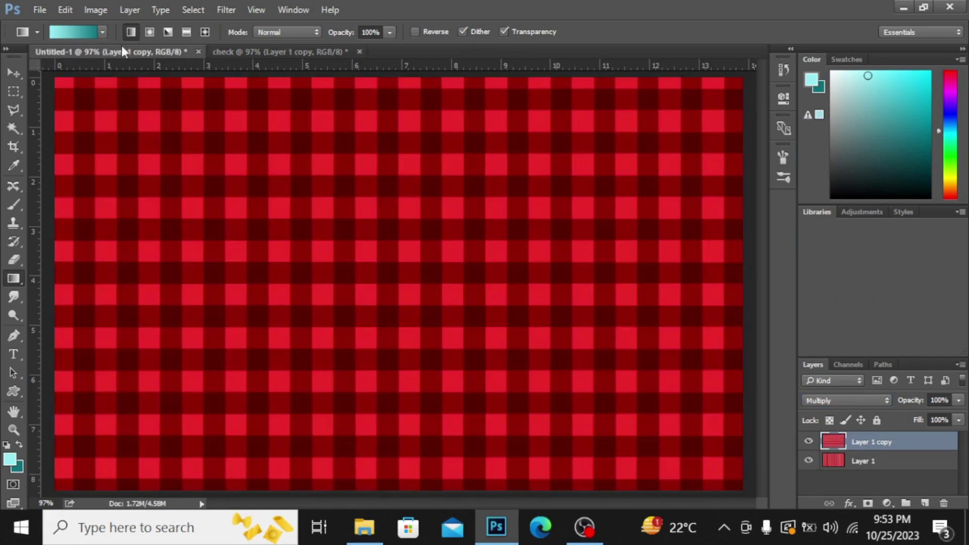
{"action": "left_click", "coordinate": [265, 50]}
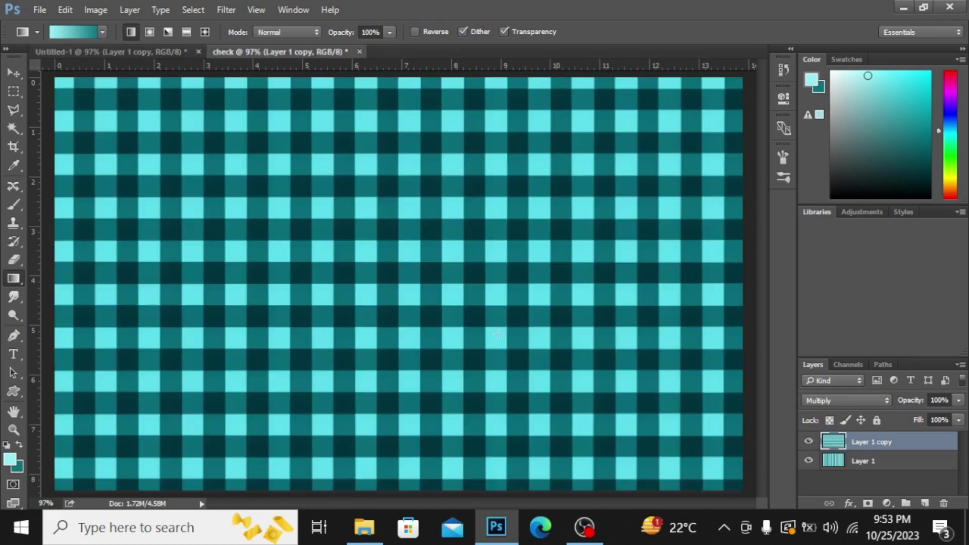